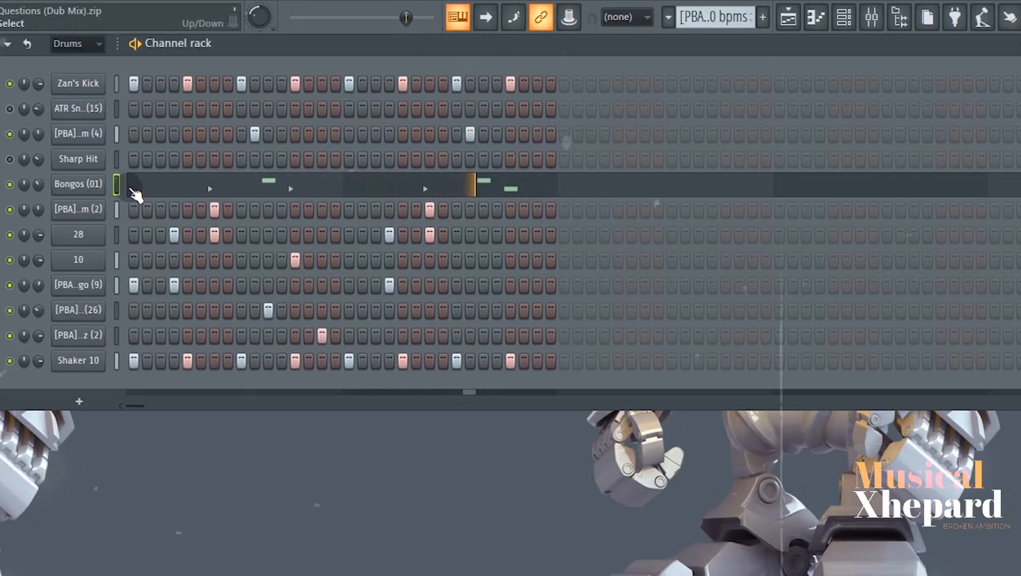
Step: Examine the Bongos (01) notes in the piano roll up close and close it
left_click(182, 186)
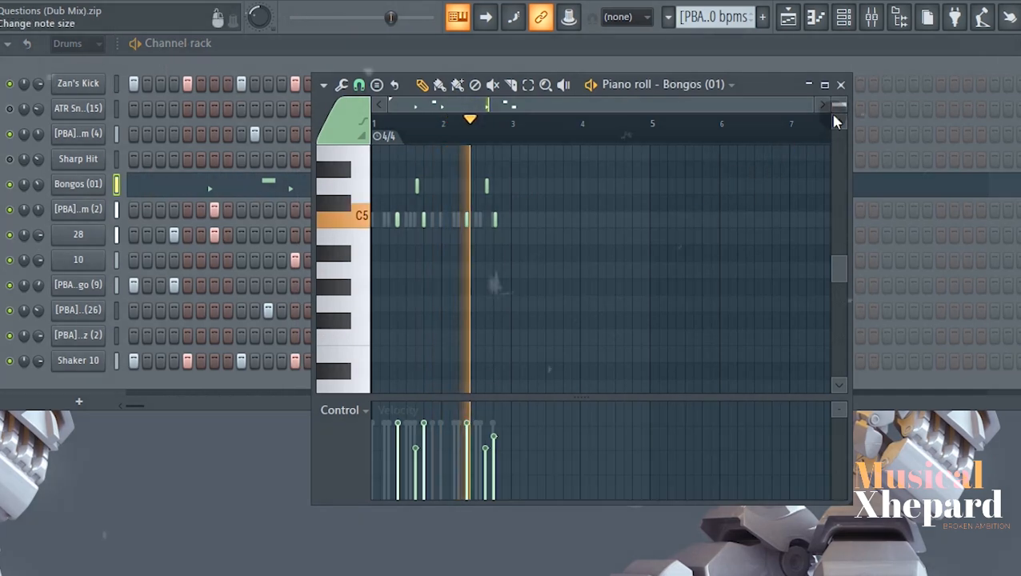
left_click_drag(840, 280, 844, 260)
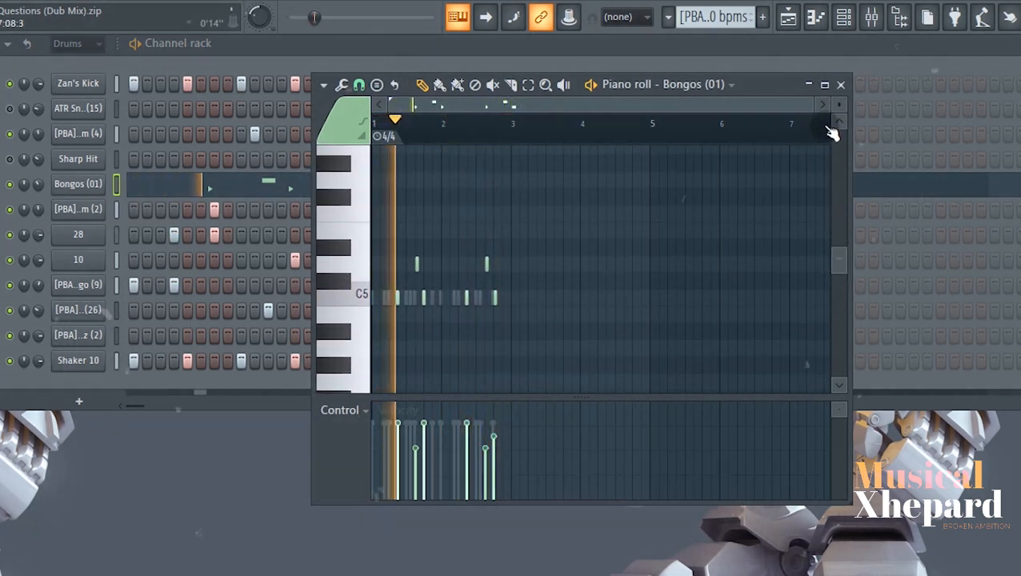
left_click_drag(803, 104, 557, 141)
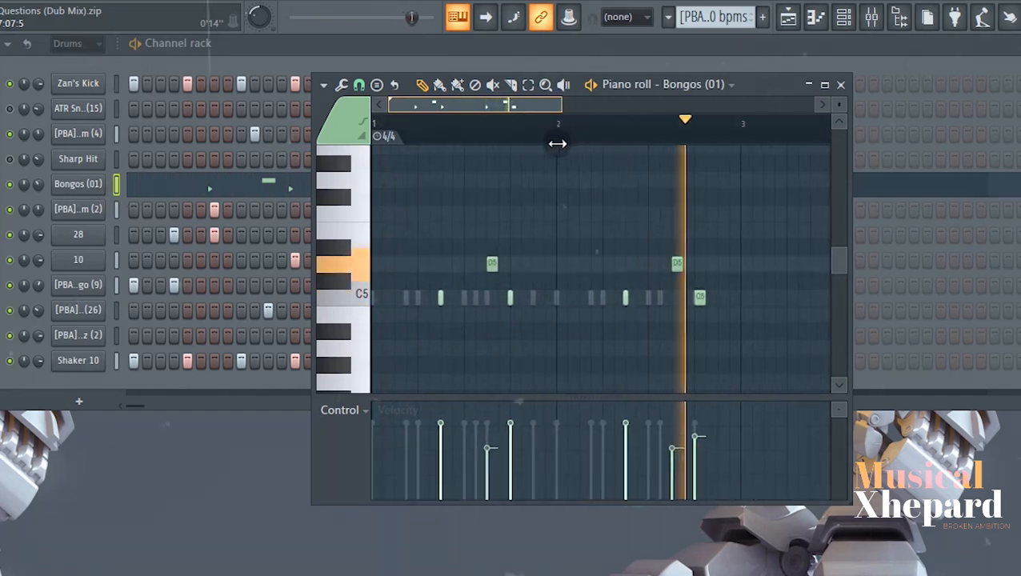
left_click(841, 85)
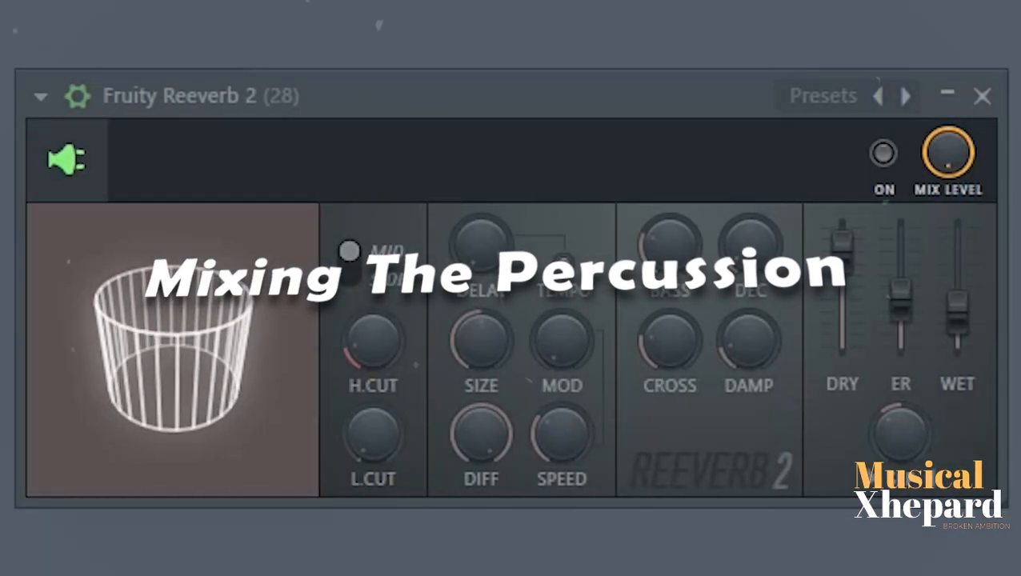
Step: Toggle the Fruity Reeverb 2 and Fruity Chorus effects on the 28 percussion sound
left_click(885, 154)
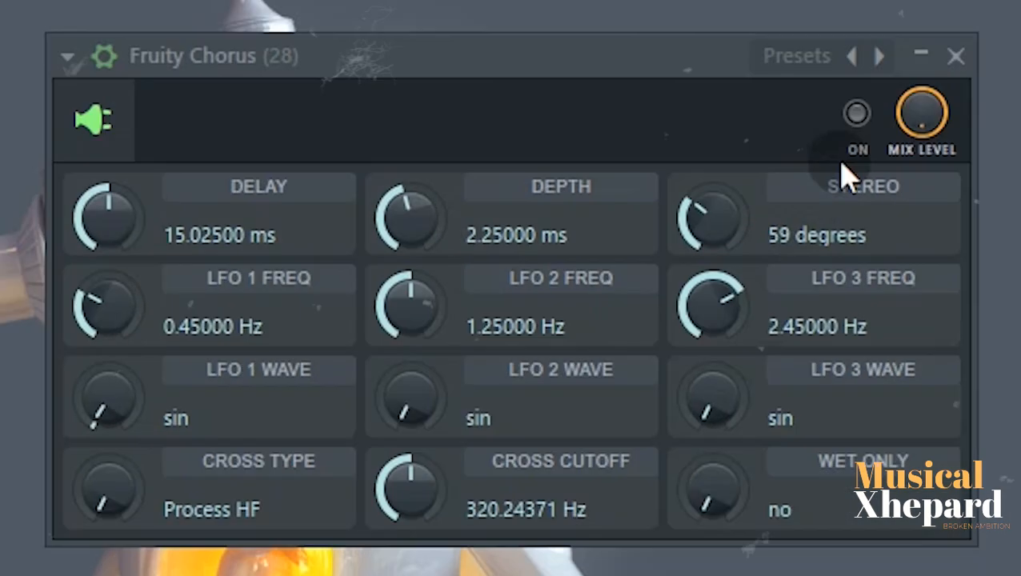
left_click(862, 119)
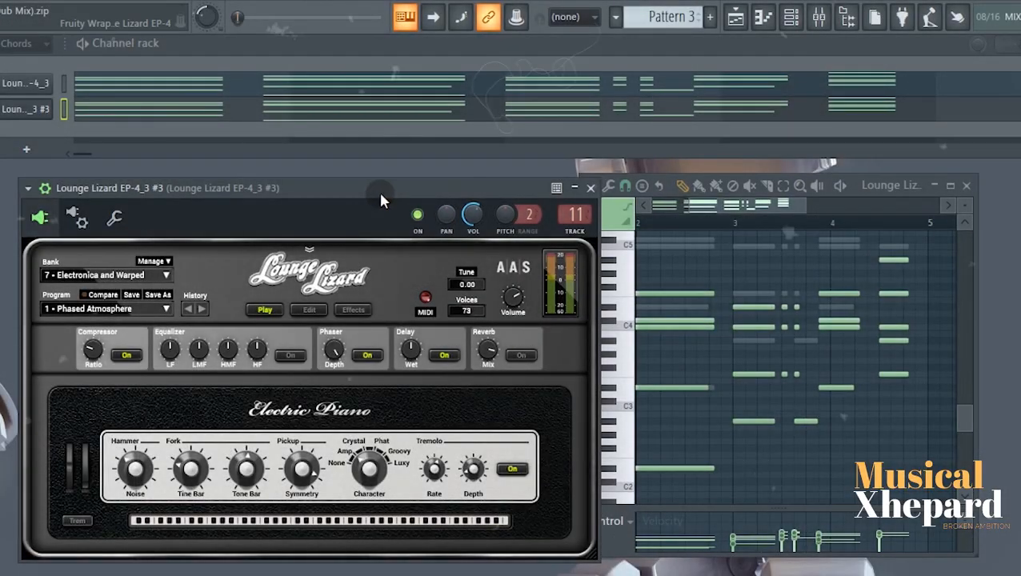
Step: Reposition the Lounge Lizard EP-4 chord instrument window and toggle playback of the Nexus Sinepad 2 pattern
left_click_drag(379, 190, 338, 176)
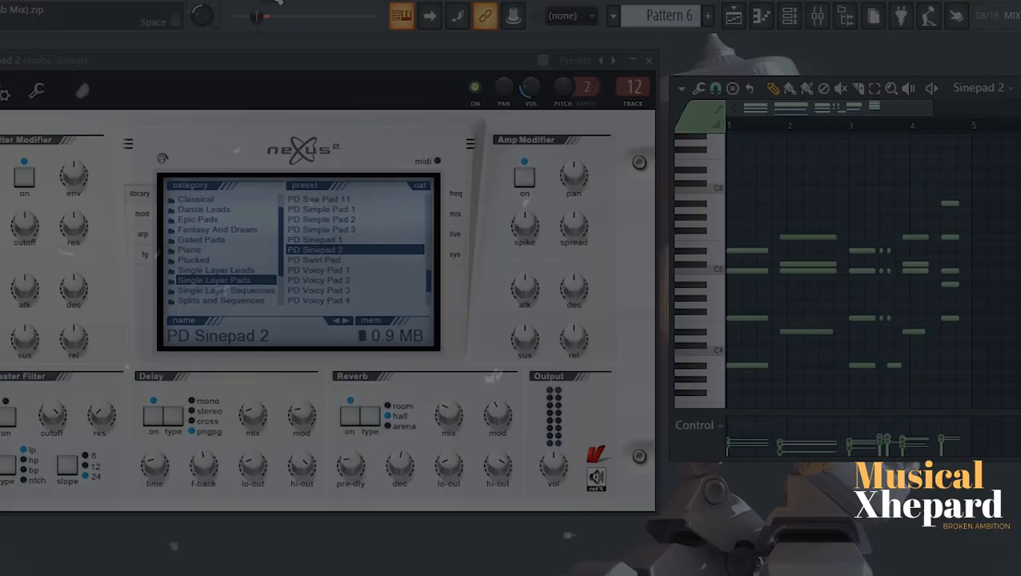
key("space")
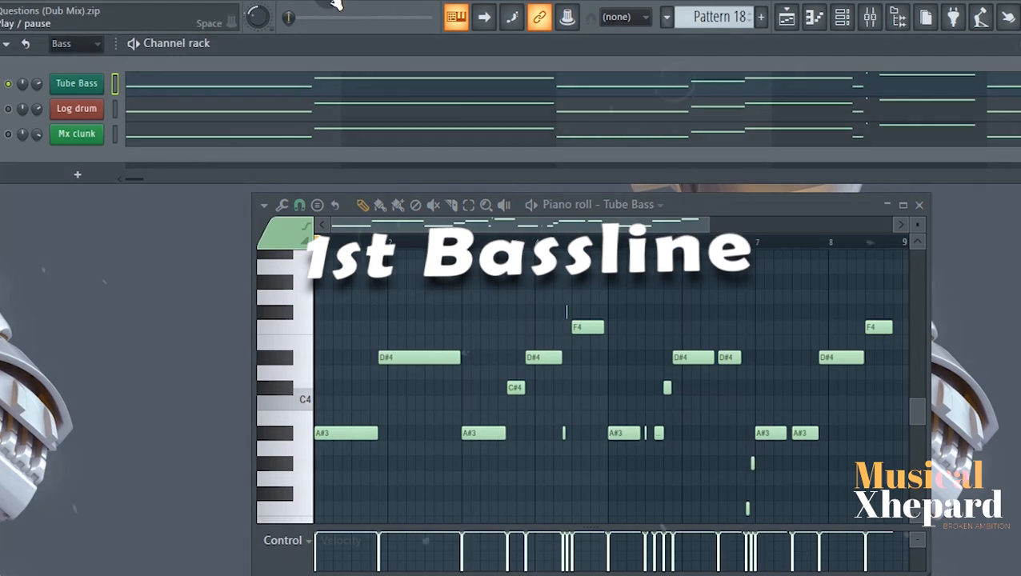
Step: Play the Pattern 18 bassline and inspect the Log drum and Mx clunk synth settings
left_click(336, 4)
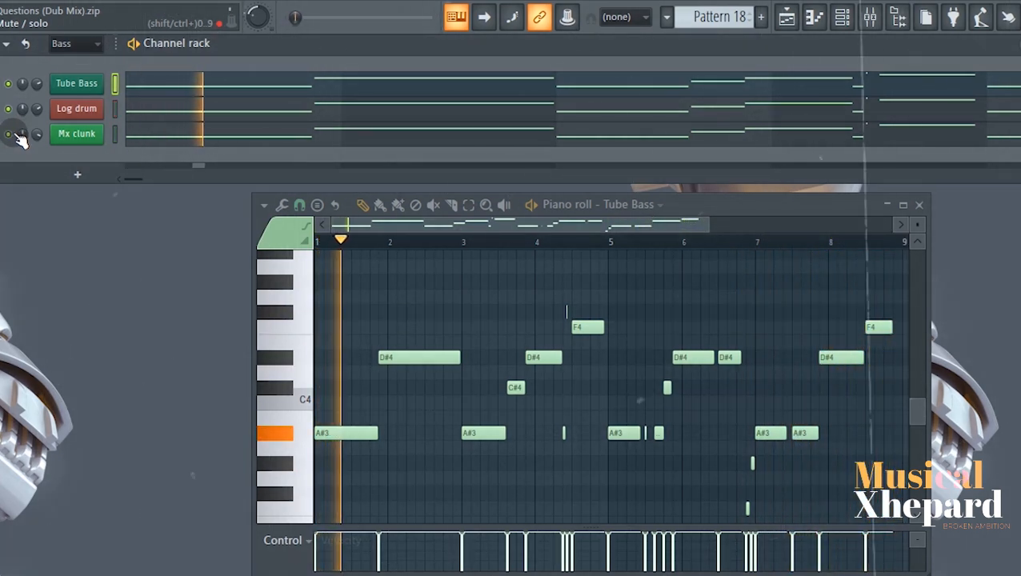
left_click(78, 109)
left_click(93, 220)
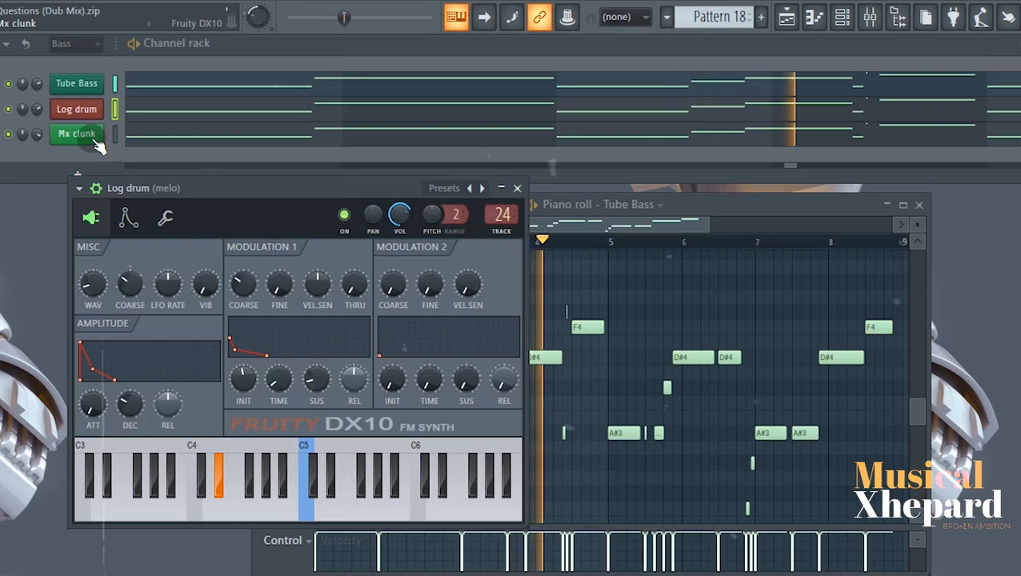
left_click(518, 189)
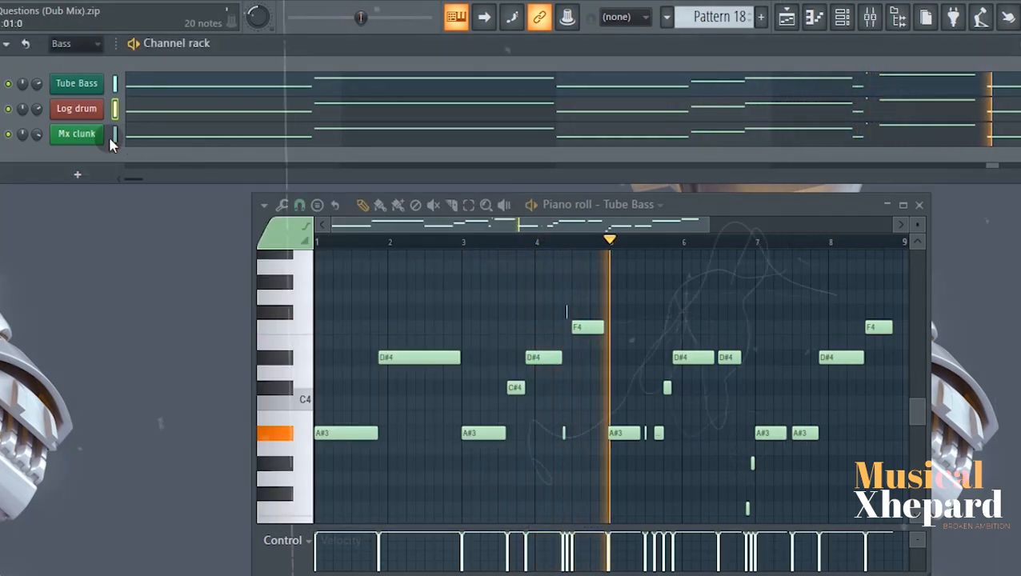
left_click(84, 135)
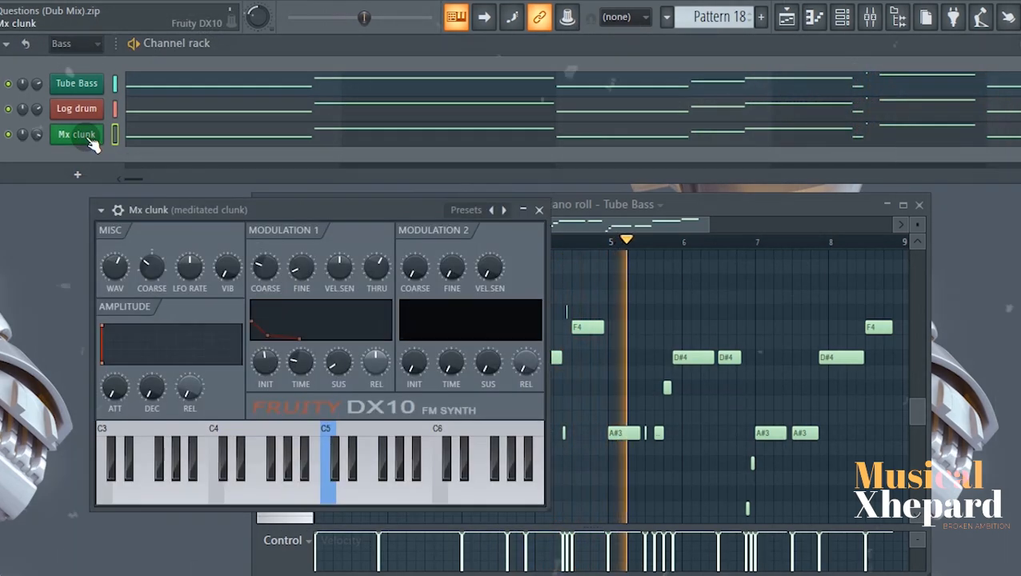
left_click(539, 210)
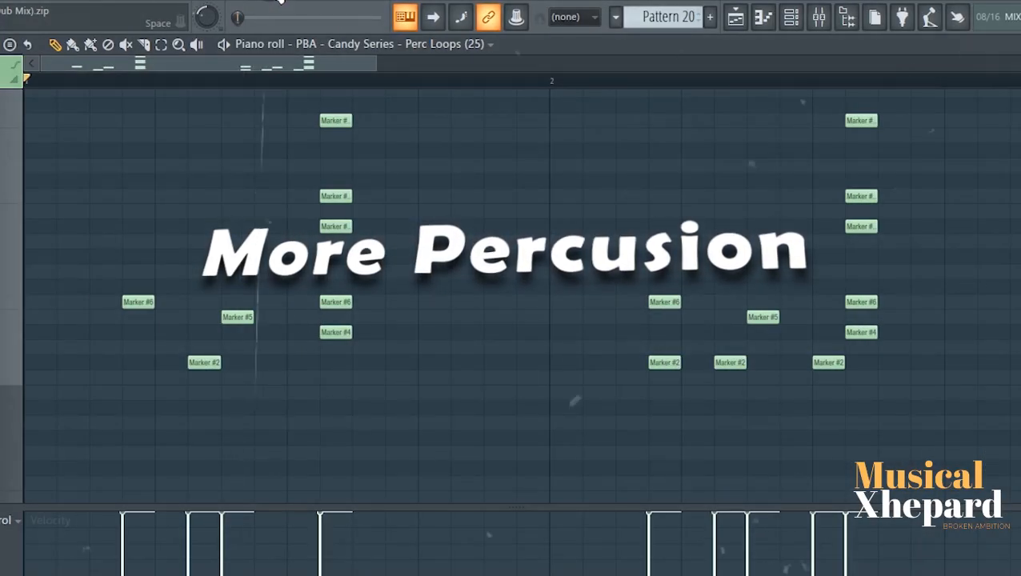
Step: Play the additional percussion in Pattern 20
left_click(276, 0)
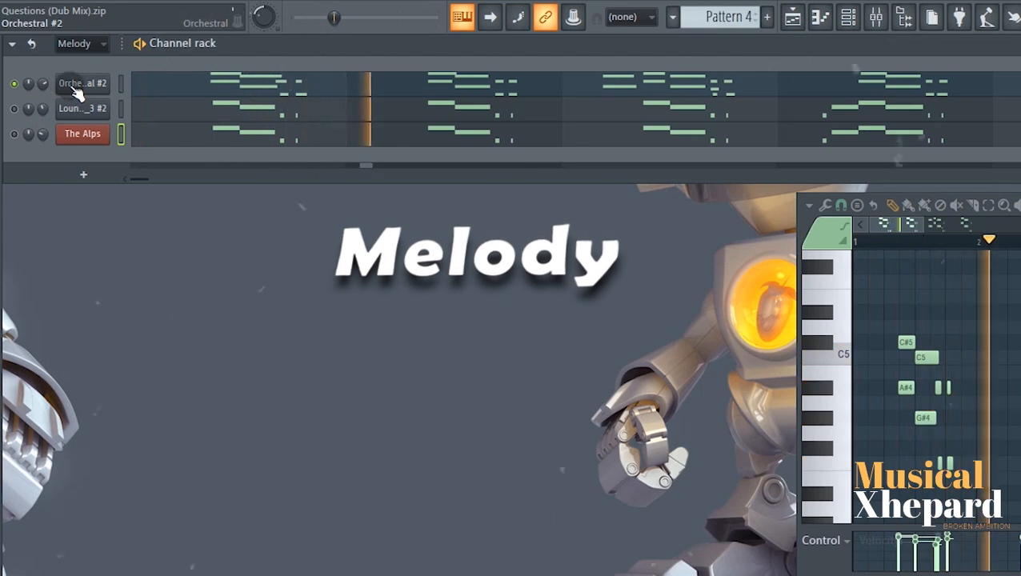
Step: Inspect the melody's Orchestral #2 instrument, then toggle playback while reviewing the Lounge Lizard layer of Pattern 4
left_click(74, 88)
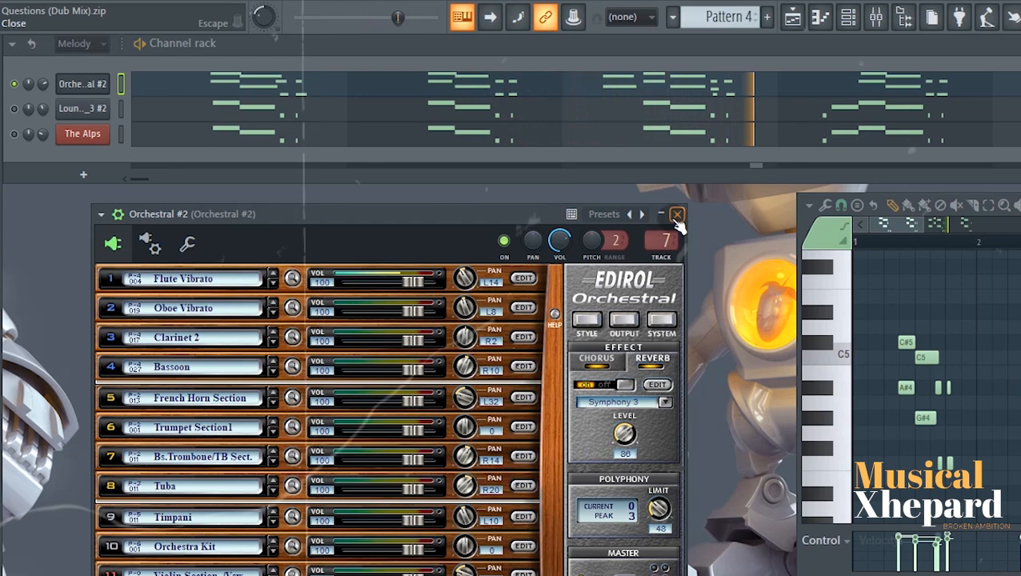
left_click(676, 216)
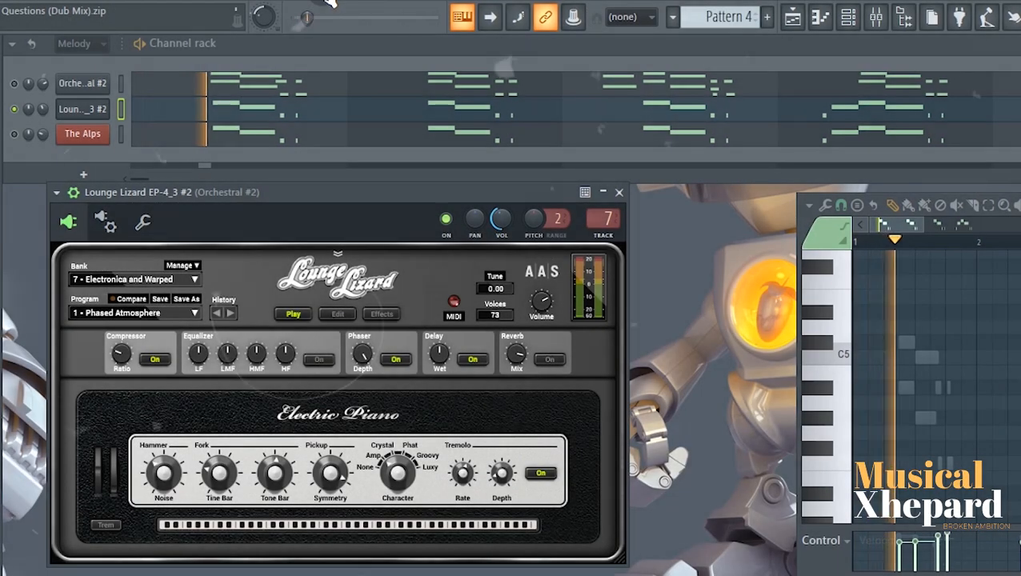
key("space")
scroll(996, 365, "up", 3)
scroll(996, 365, "down", 3)
scroll(996, 365, "up", 5)
key("space")
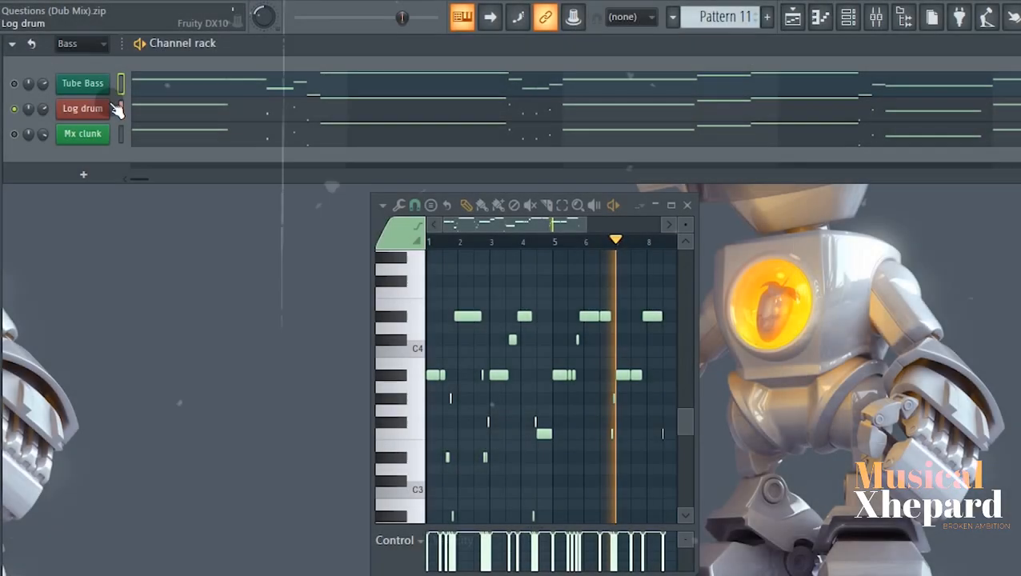
Step: Inspect the Log drum and Mx clunk synth settings used for the Pattern 11 bassline
left_click(96, 111)
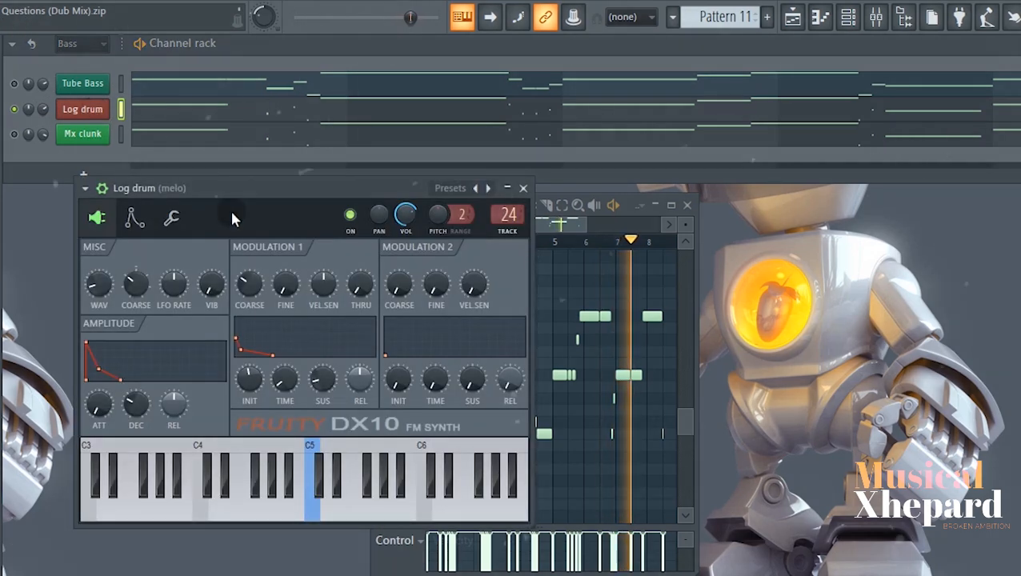
left_click(524, 188)
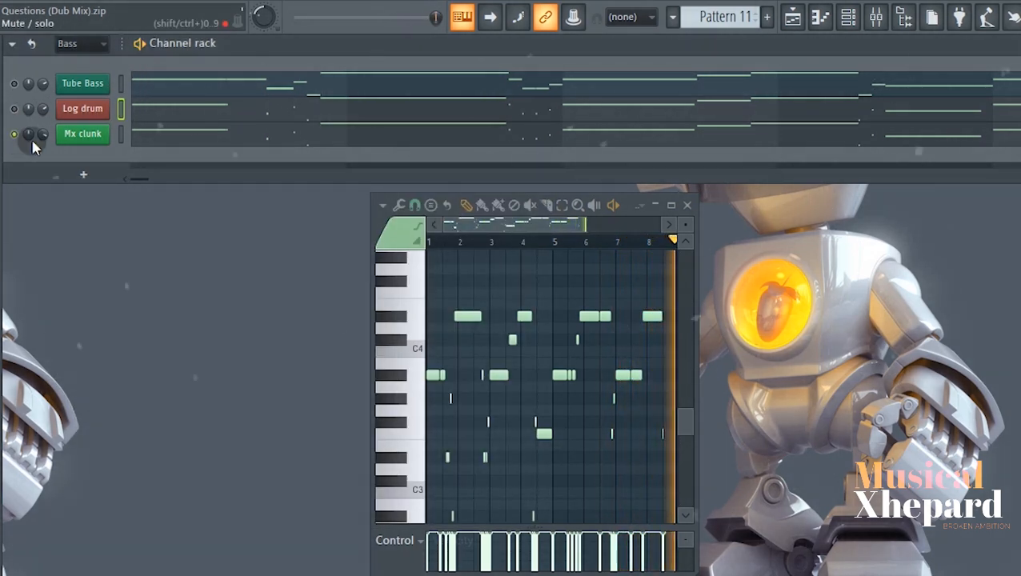
left_click(85, 136)
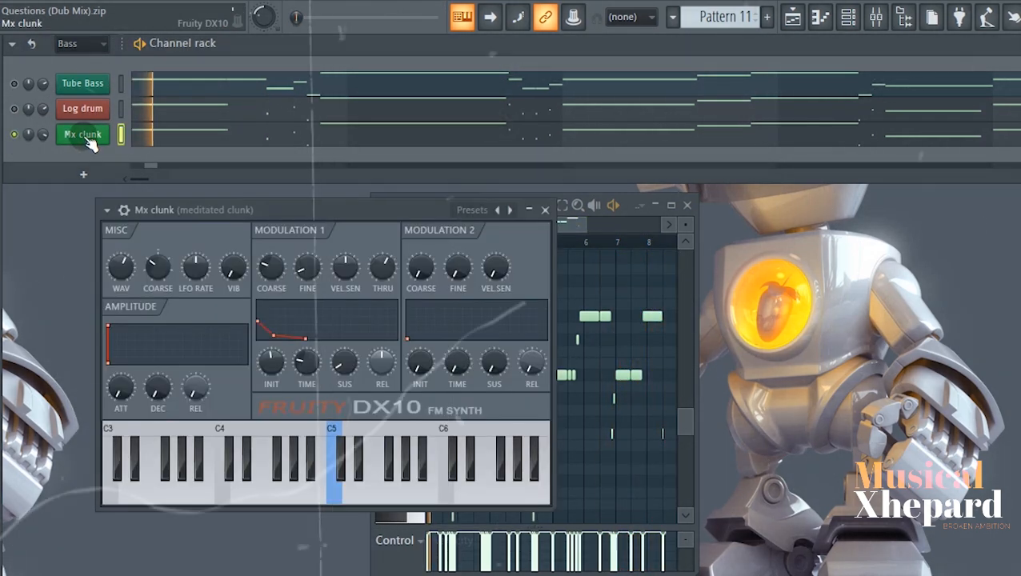
left_click(545, 211)
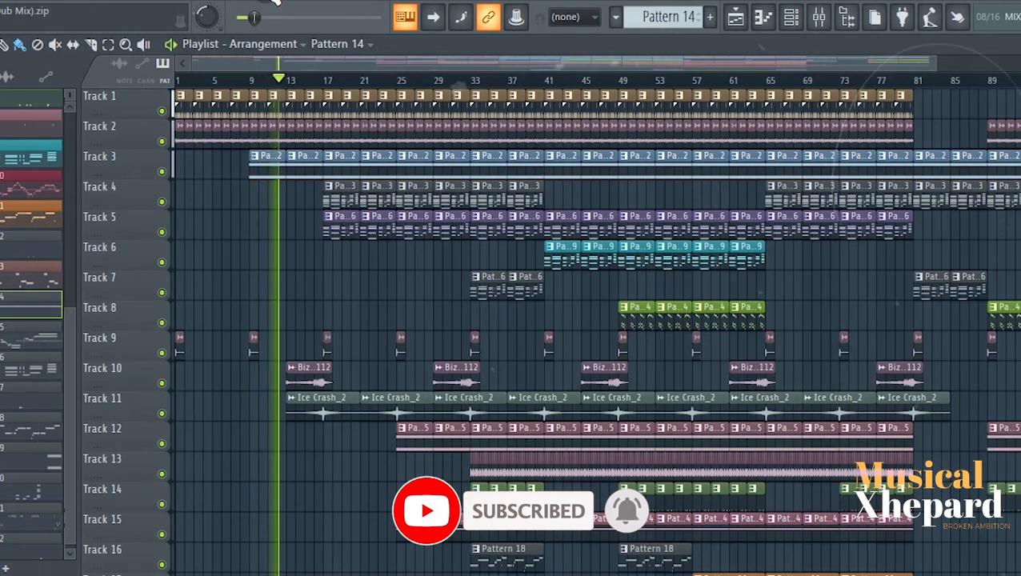
Step: Examine the song arrangement across the playlist tracks during playback
scroll(592, 320, "down", 1)
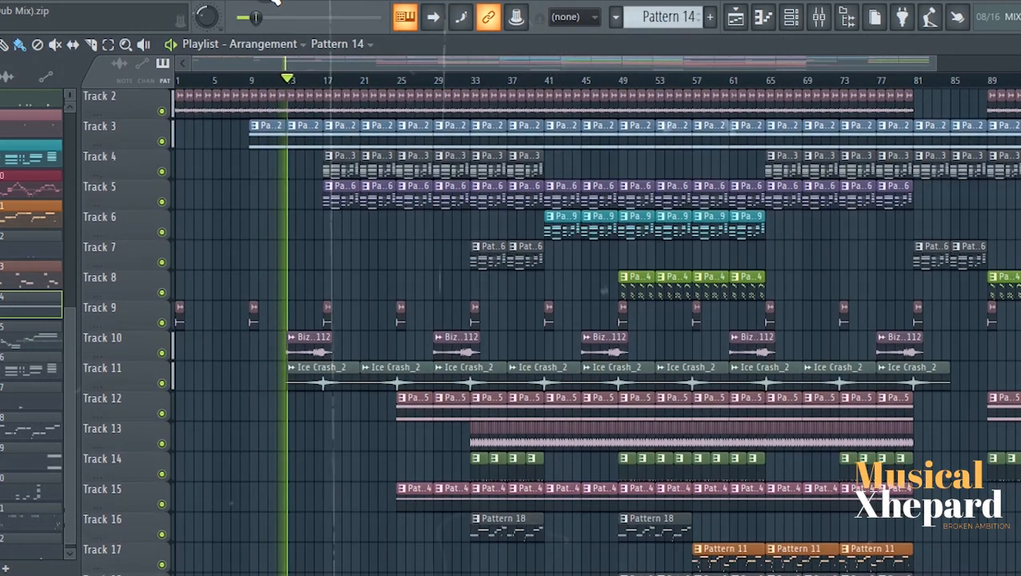
scroll(592, 320, "down", 1)
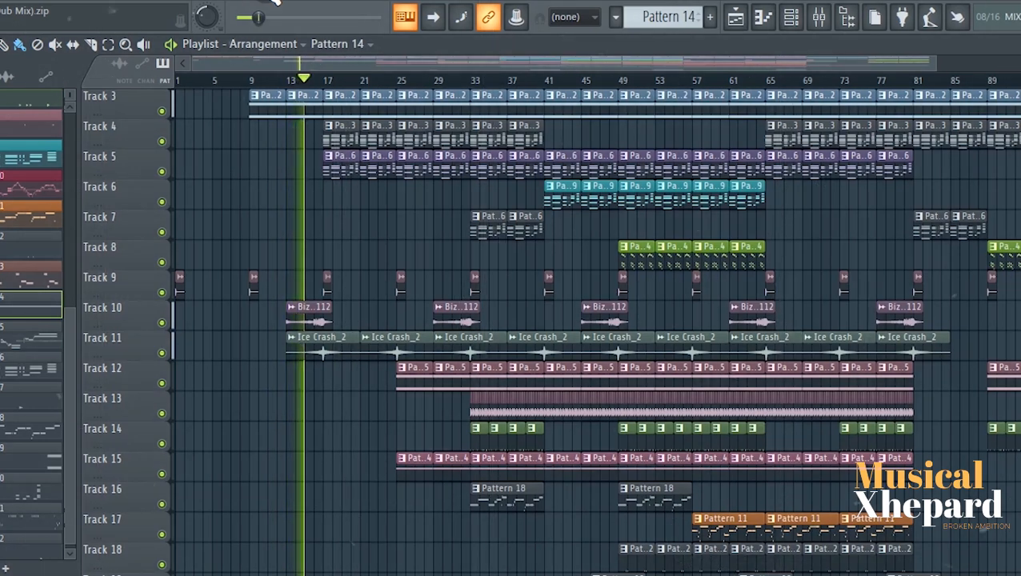
scroll(592, 320, "down", 1)
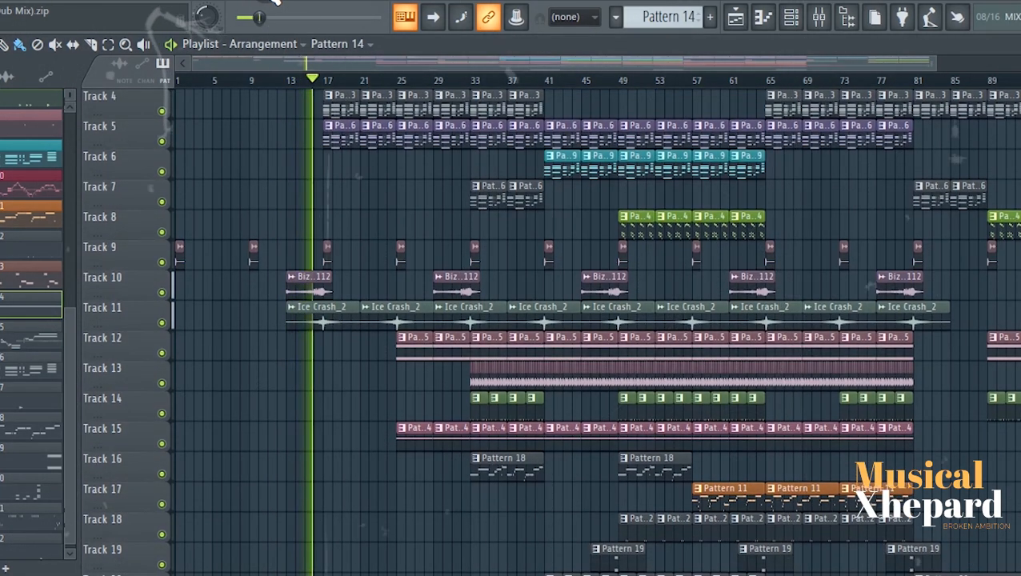
scroll(592, 320, "down", 1)
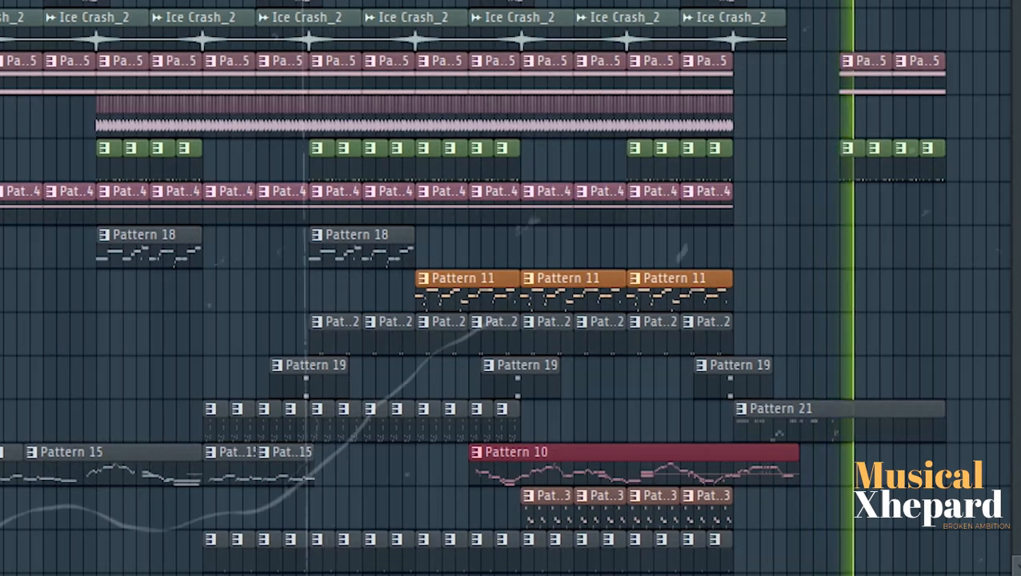
scroll(505, 288, "up", 1)
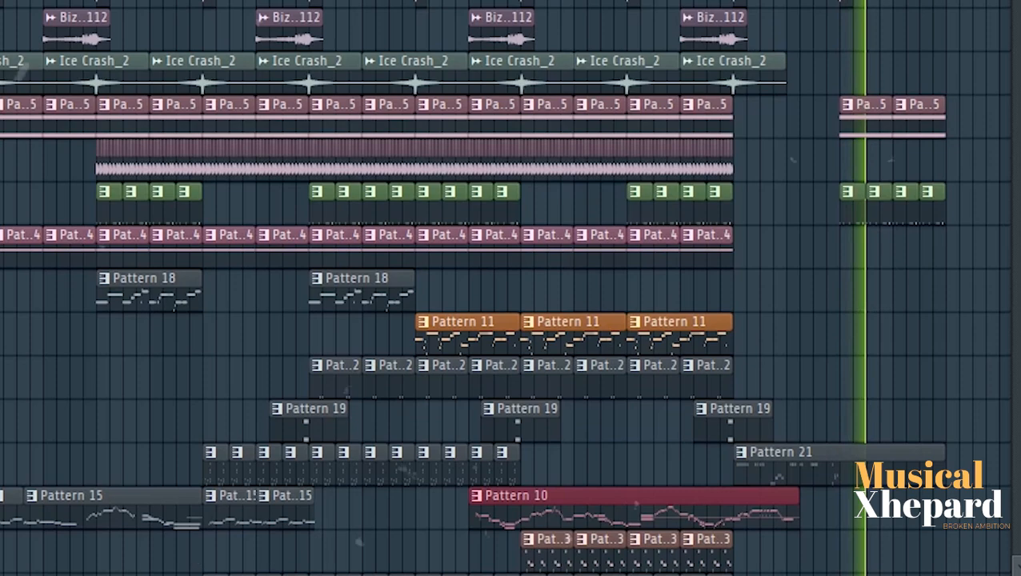
scroll(505, 288, "up", 1)
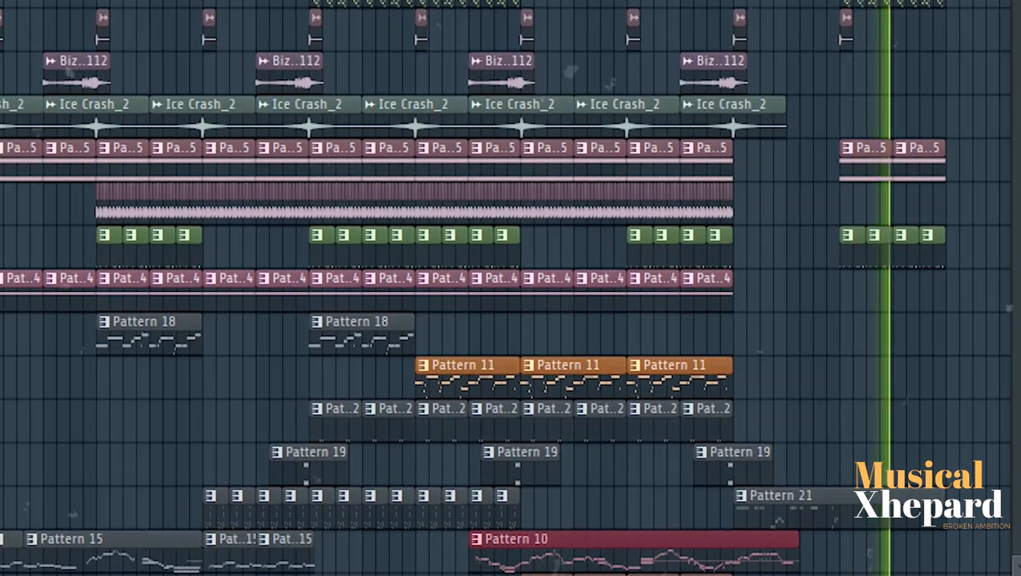
scroll(506, 288, "up", 1)
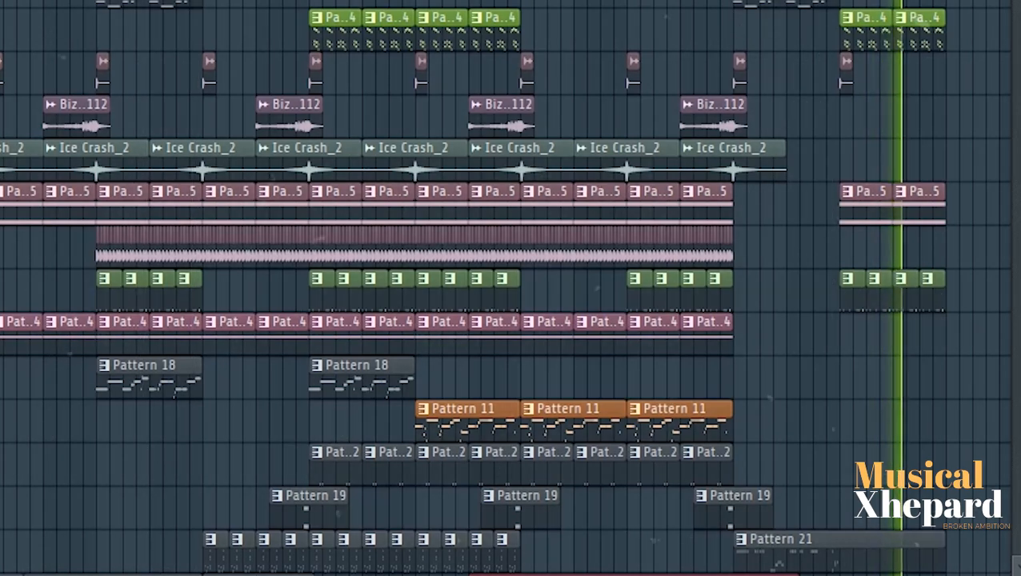